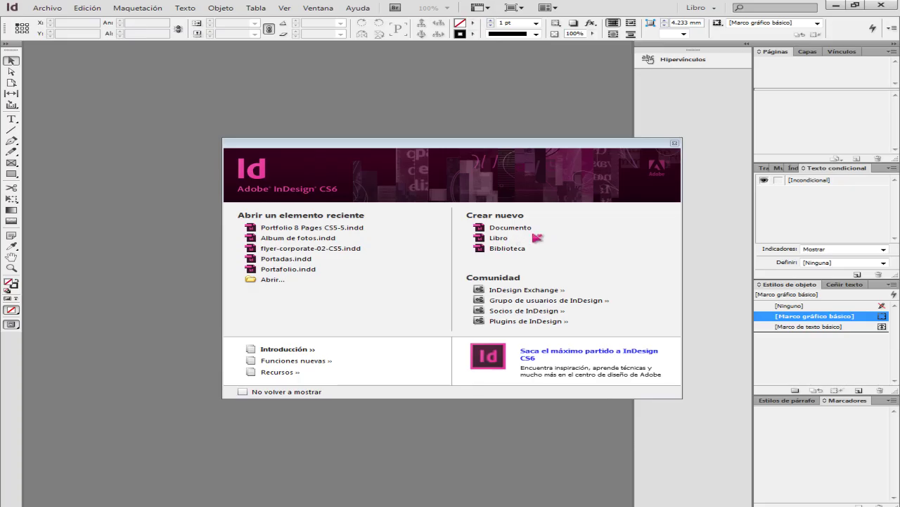
Start a new document with the quality set to Web, 4 pages and facing pages (Páginas opuestas) enabled.
left_click(514, 227)
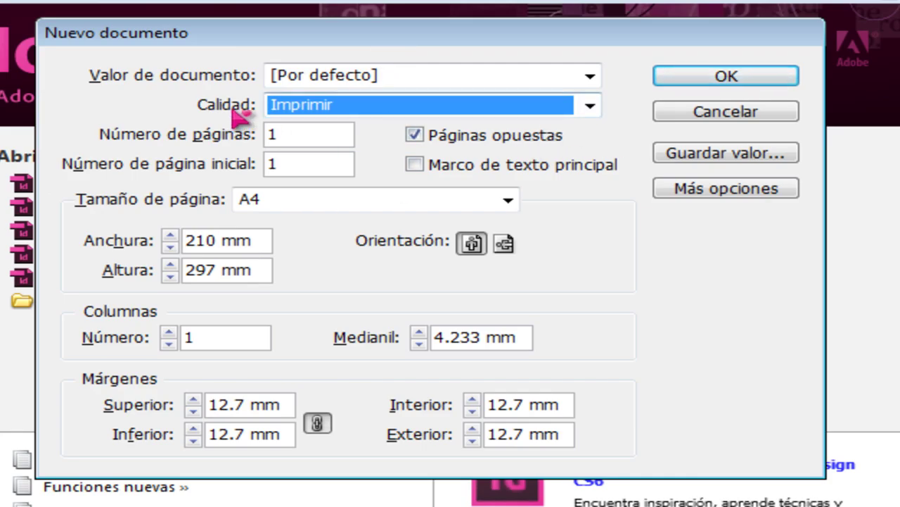
left_click(559, 107)
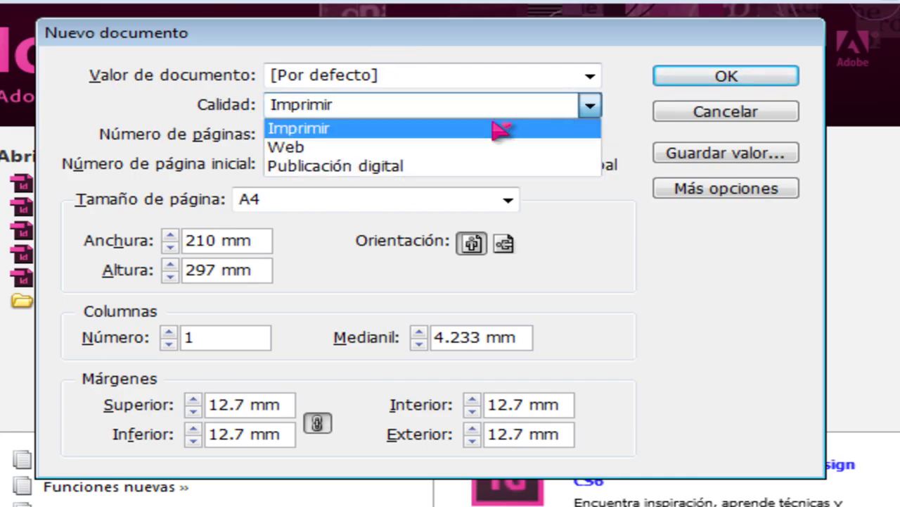
left_click(481, 149)
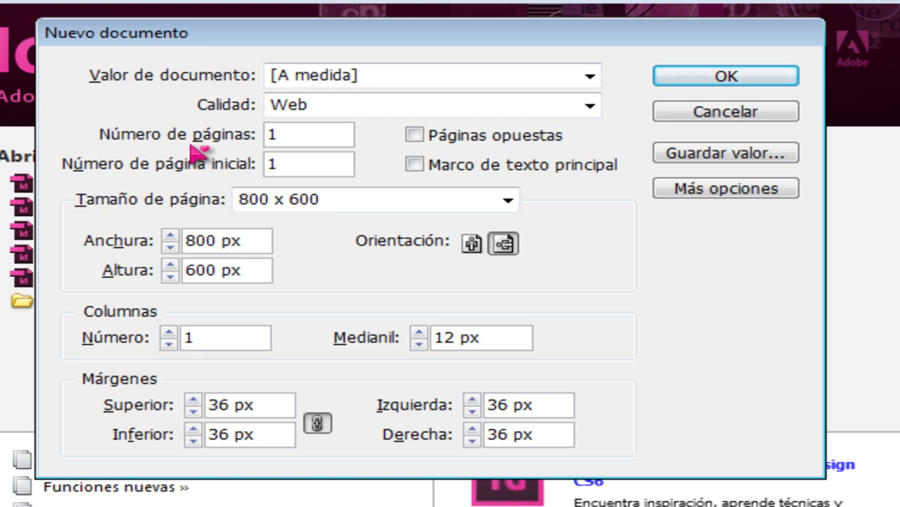
key("Tab")
type("4")
mouse_move(287, 135)
left_mouse_down()
mouse_move(269, 138)
mouse_move(302, 135)
mouse_move(257, 137)
mouse_move(303, 137)
left_mouse_up()
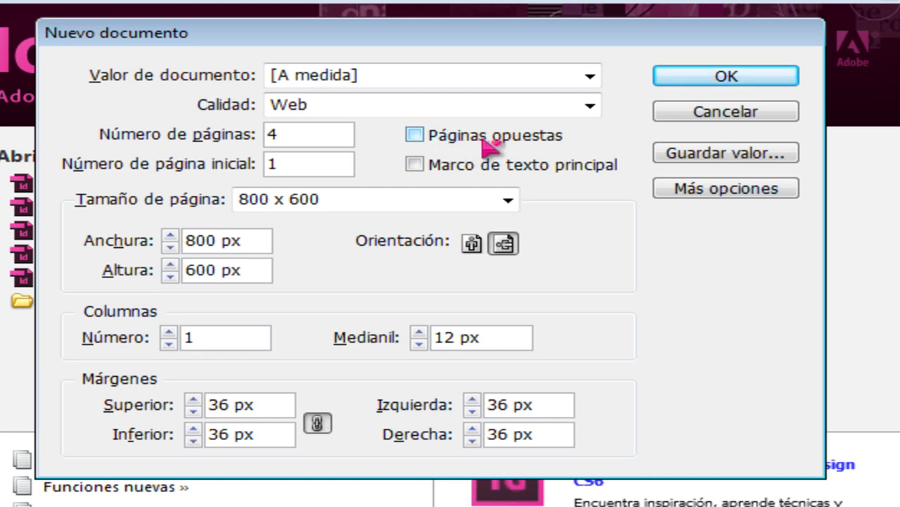
left_click(415, 135)
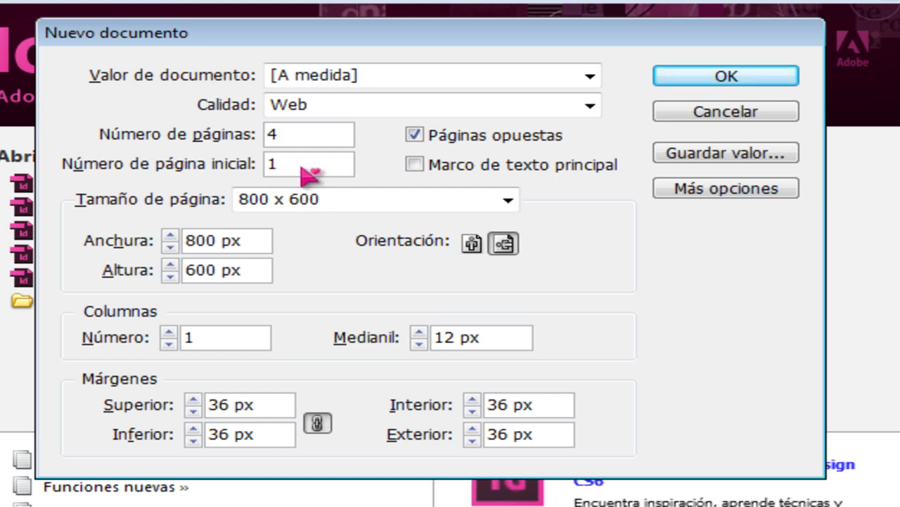
Set the page size to A4 in portrait orientation with 2 columns, and create the document.
left_click(505, 199)
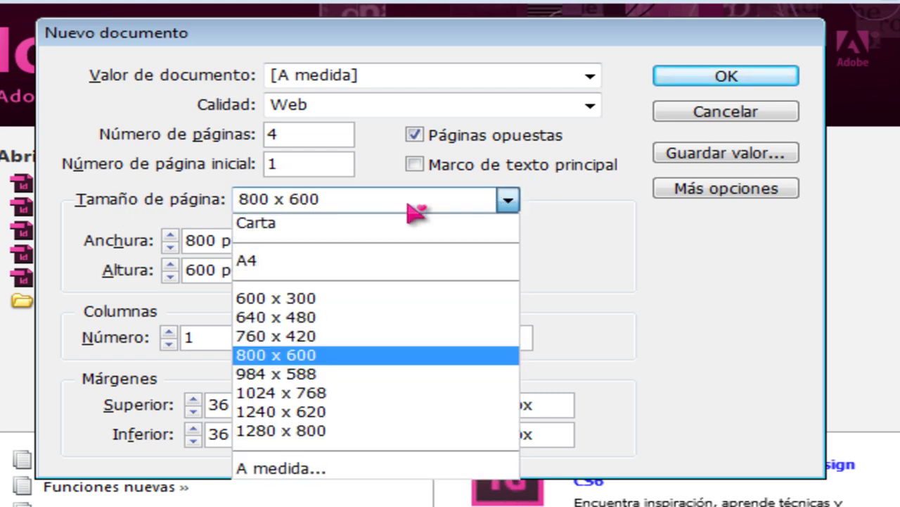
left_click(342, 268)
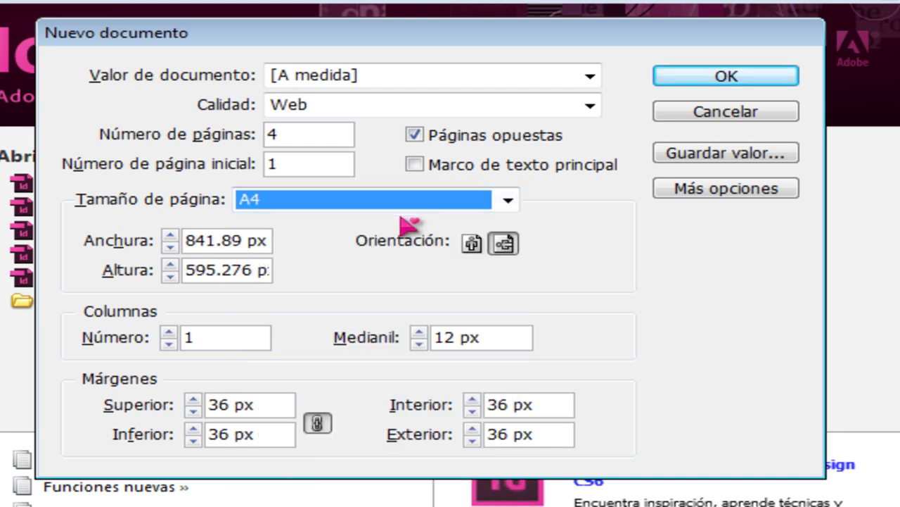
left_click(471, 244)
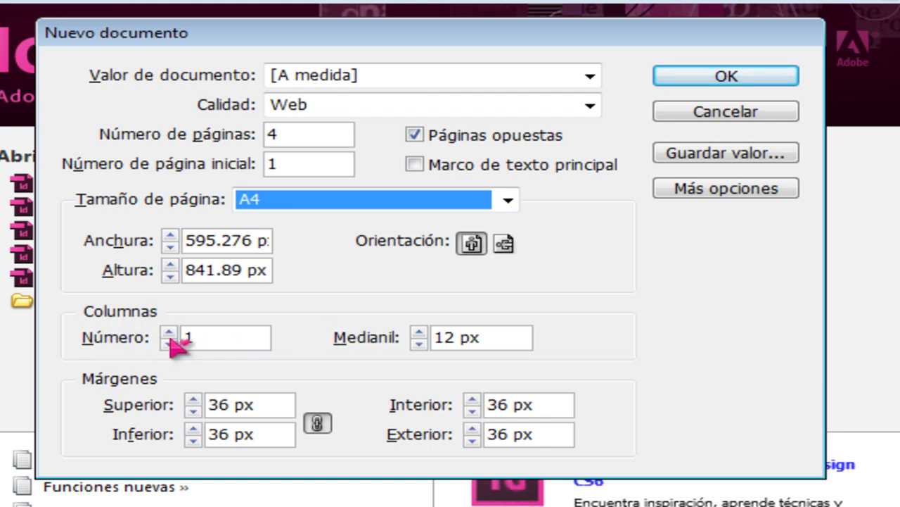
left_click(171, 331)
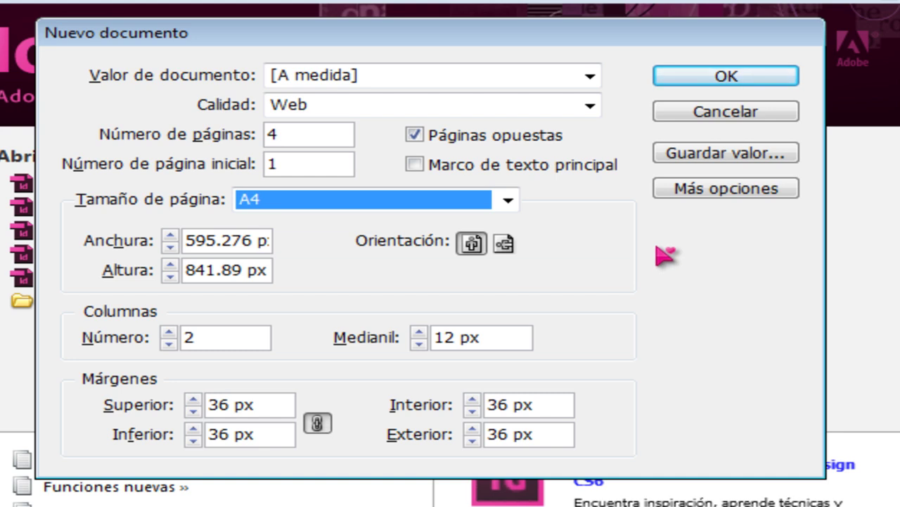
left_click(747, 83)
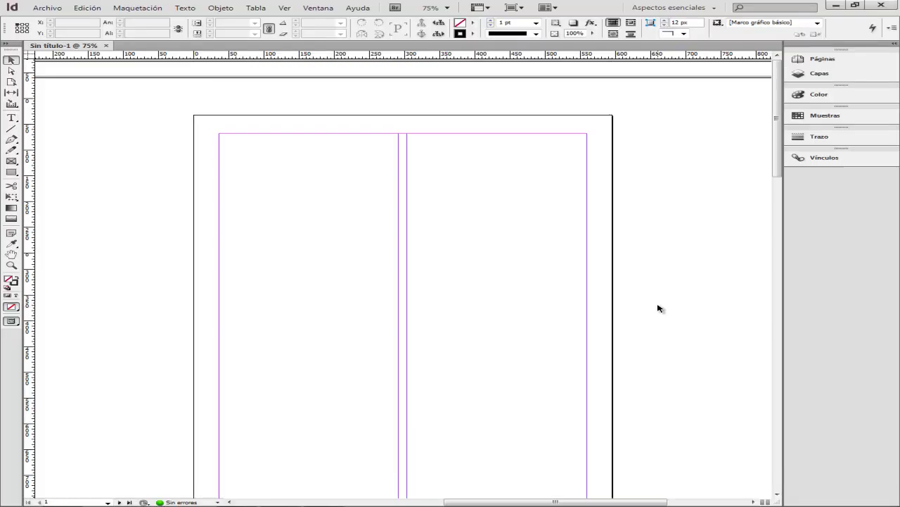
Look over the page layout and spreads of the new document.
scroll(658, 309, "down", 10)
scroll(658, 308, "up", 9)
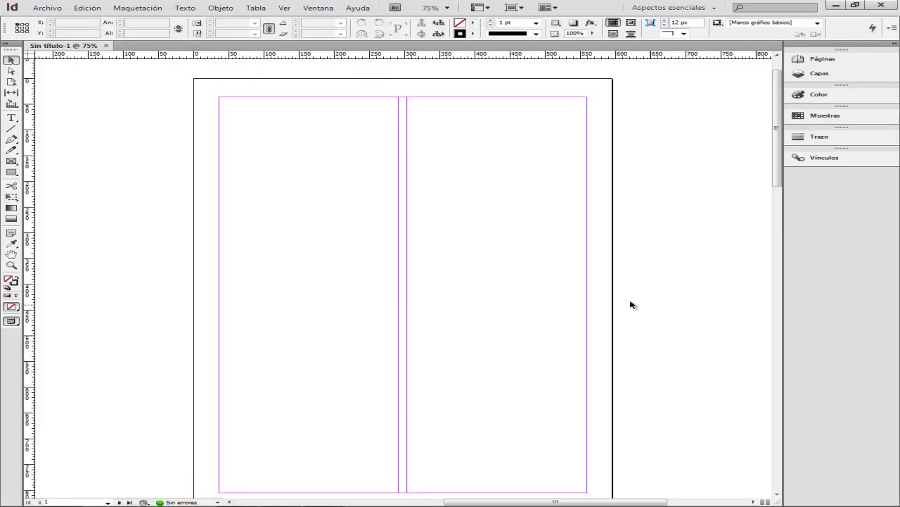
scroll(436, 297, "down", 3)
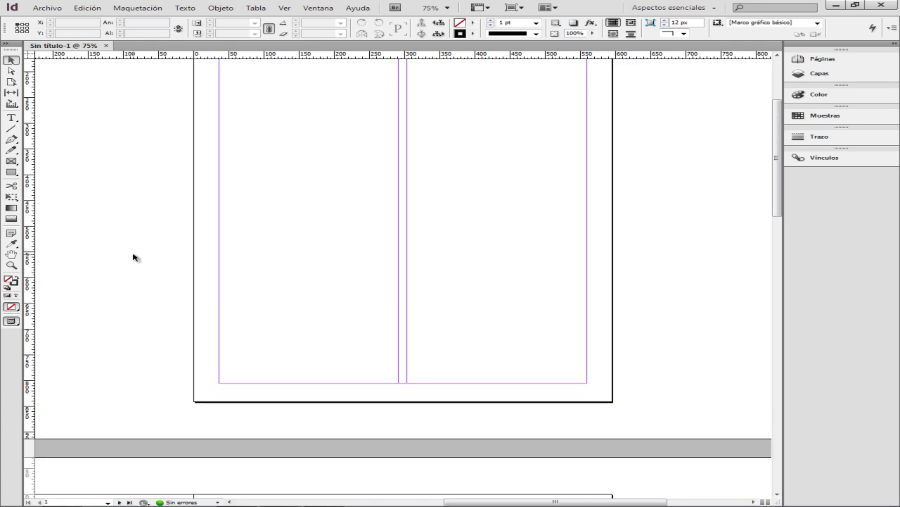
key("ctrl+minus")
key("ctrl+minus")
scroll(502, 342, "down", 3)
scroll(452, 482, "up", 3)
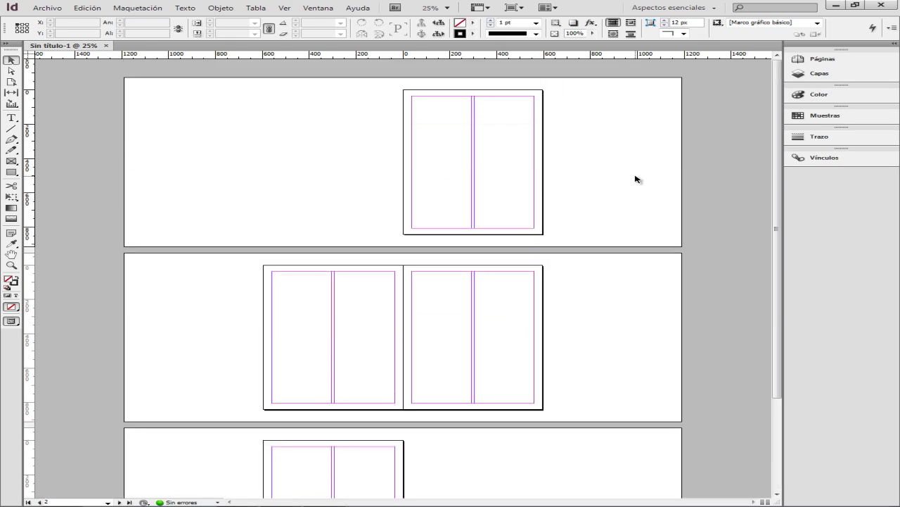
key("ctrl+plus")
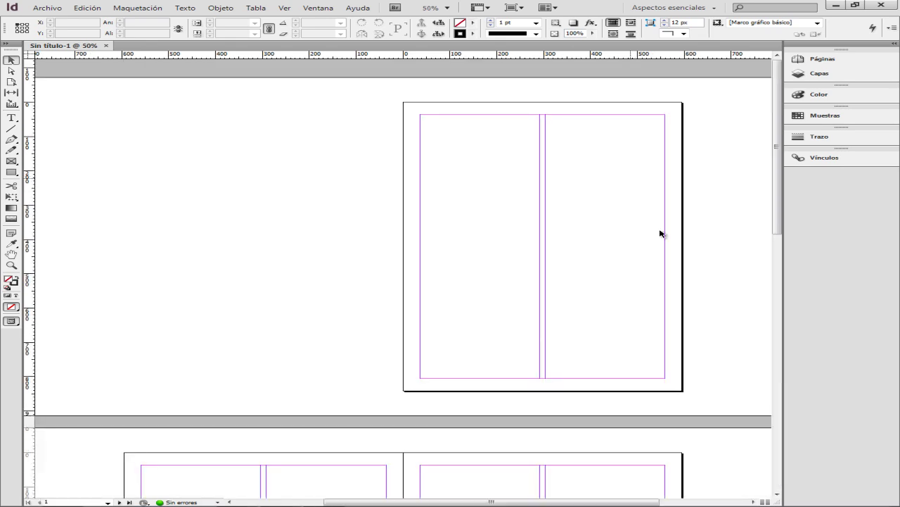
Draw a rectangle frame covering the whole first page, about 595 by 842 px.
left_click_drag(443, 502, 493, 503)
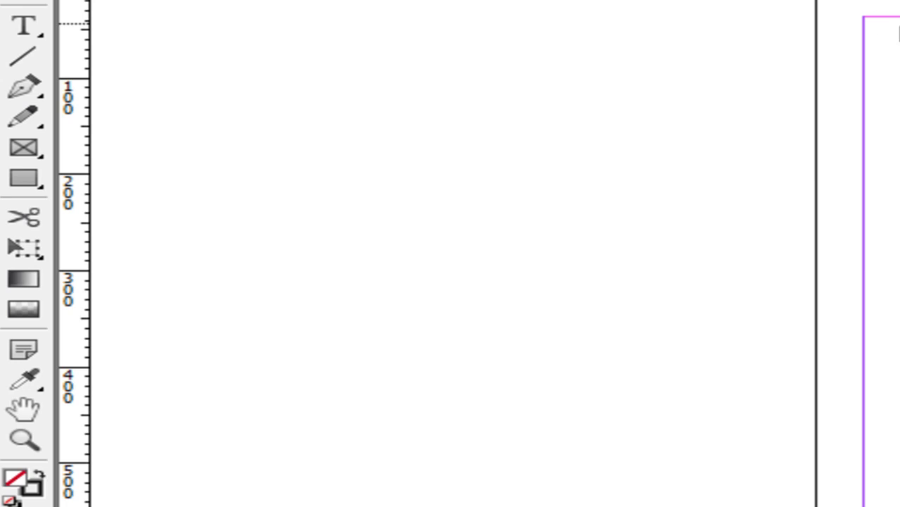
left_click(24, 150)
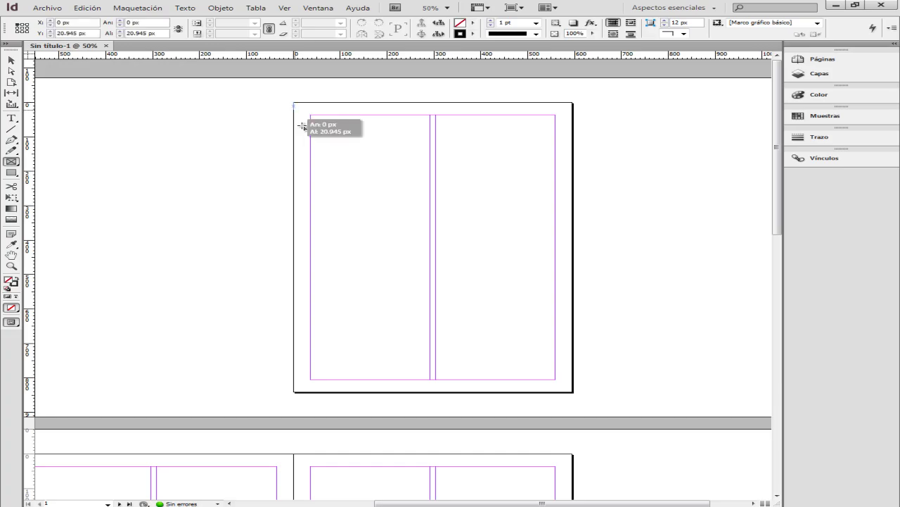
left_click_drag(294, 103, 572, 392)
Draw a full-page rectangle frame on each of the second spread's two pages, about 595 by 842 px each.
scroll(354, 458, "down", 3)
scroll(480, 504, "left", 2)
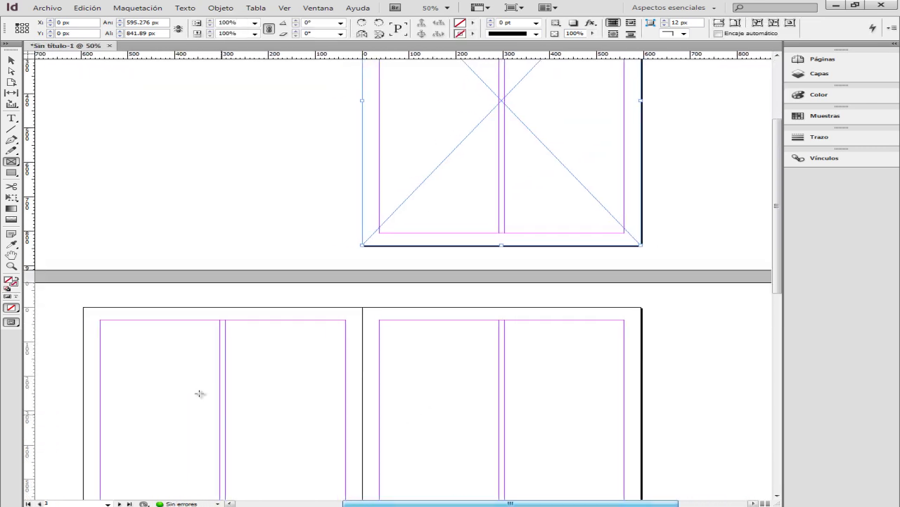
scroll(104, 317, "down", 3)
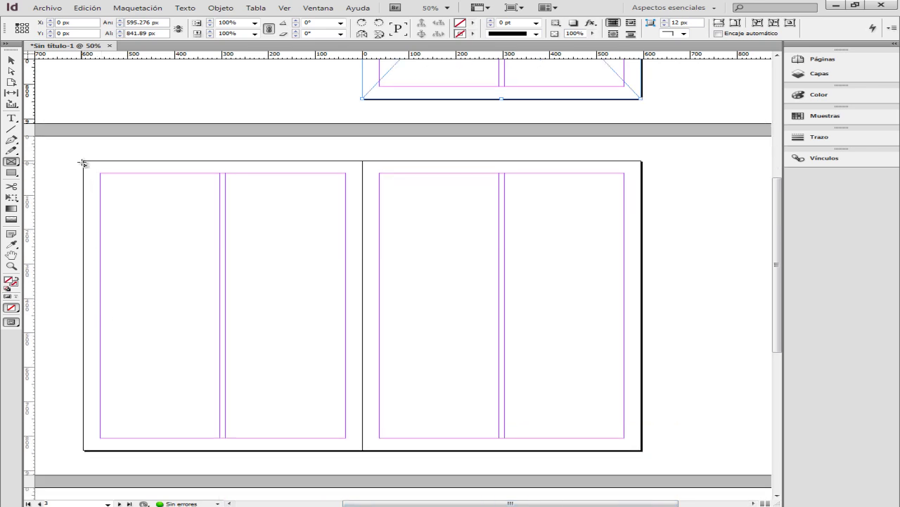
mouse_move(82, 161)
left_mouse_down()
mouse_move(109, 232)
mouse_move(363, 449)
left_mouse_up()
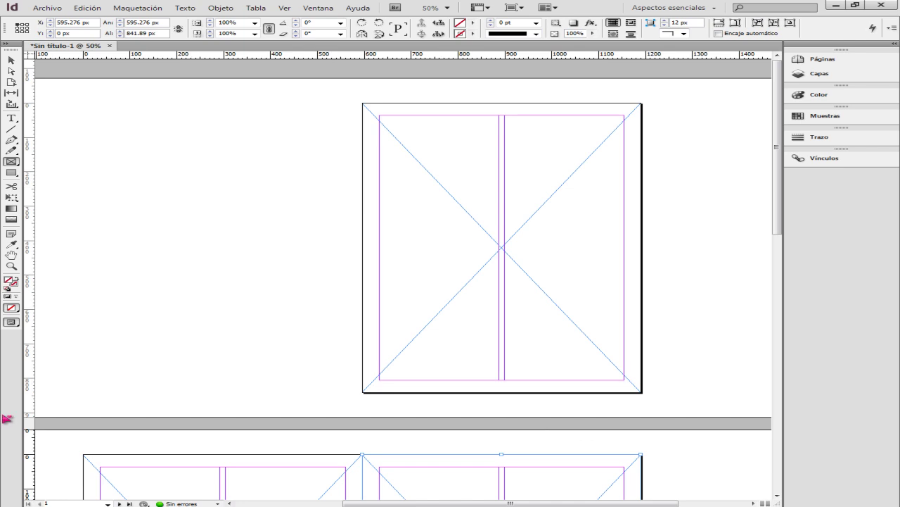
Place the image 22 in the first page's frame and the image 4 in both frames of the second spread.
key("alt+Tab")
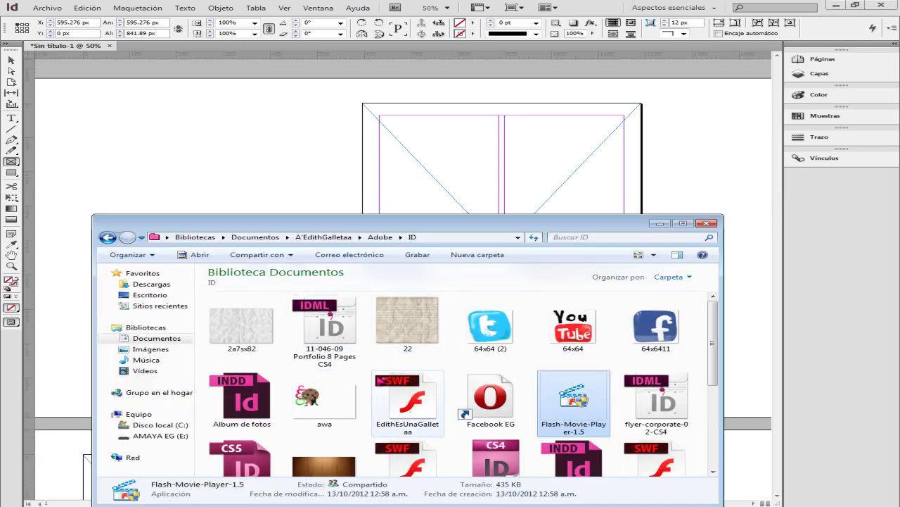
left_click_drag(433, 217, 483, 223)
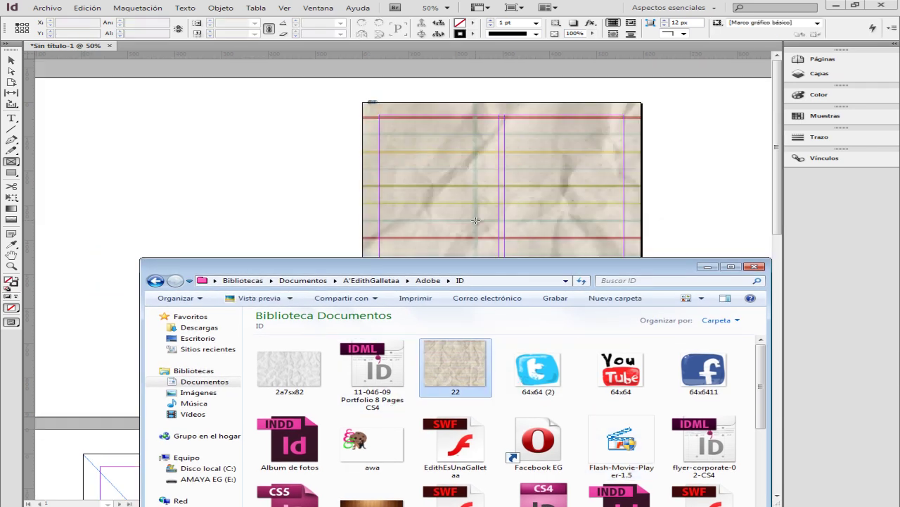
left_click_drag(509, 271, 536, 215)
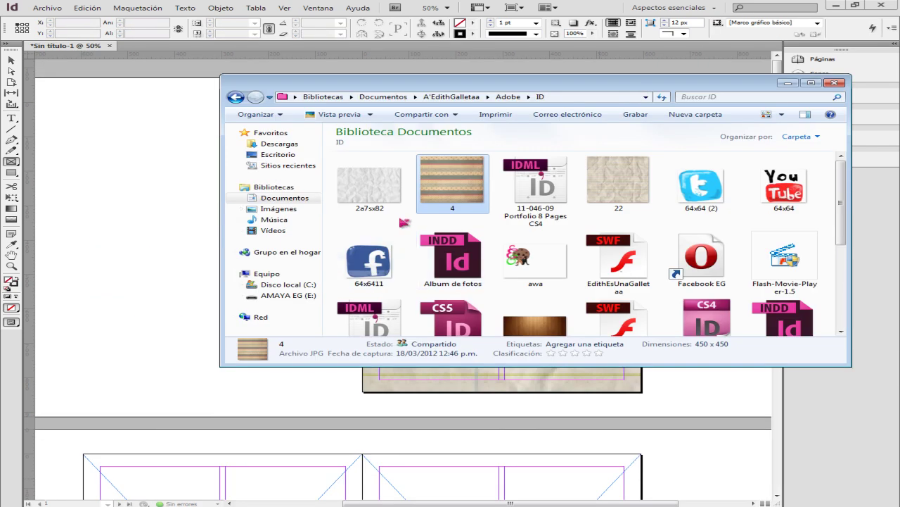
left_click_drag(456, 247, 269, 487)
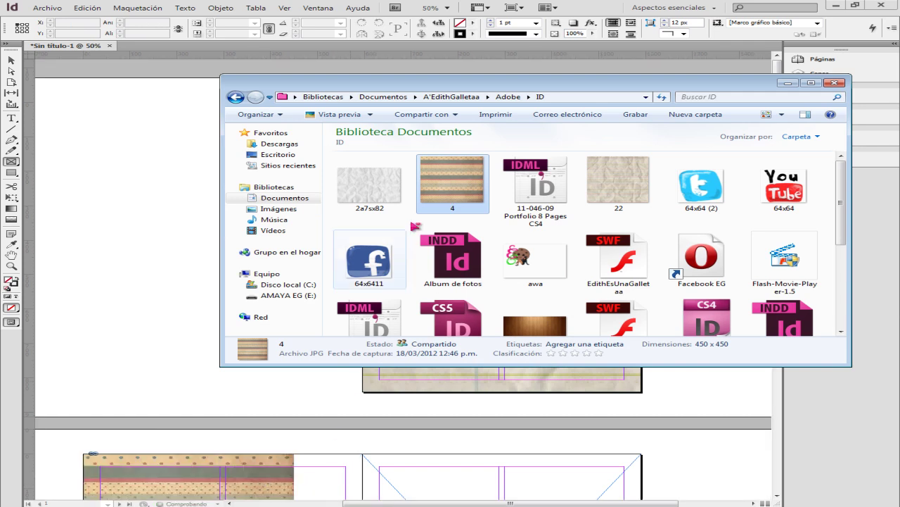
left_click_drag(477, 231, 482, 473)
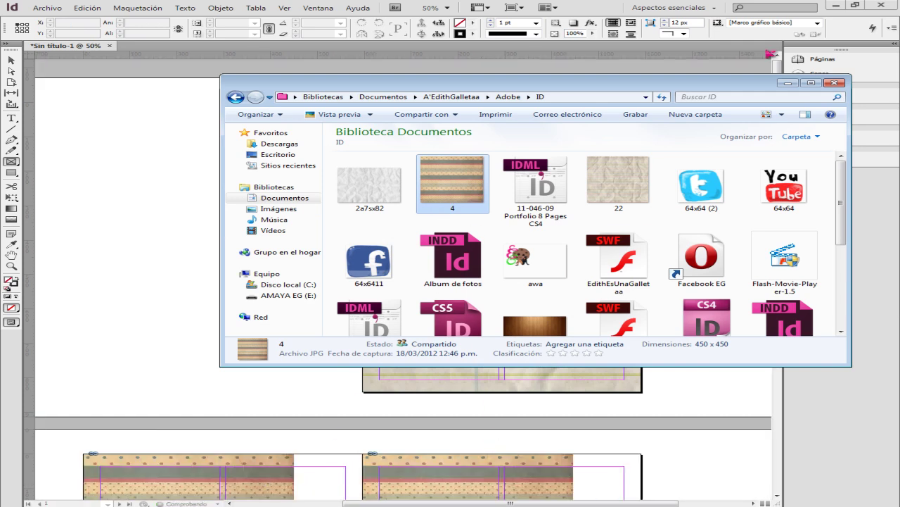
left_click(788, 83)
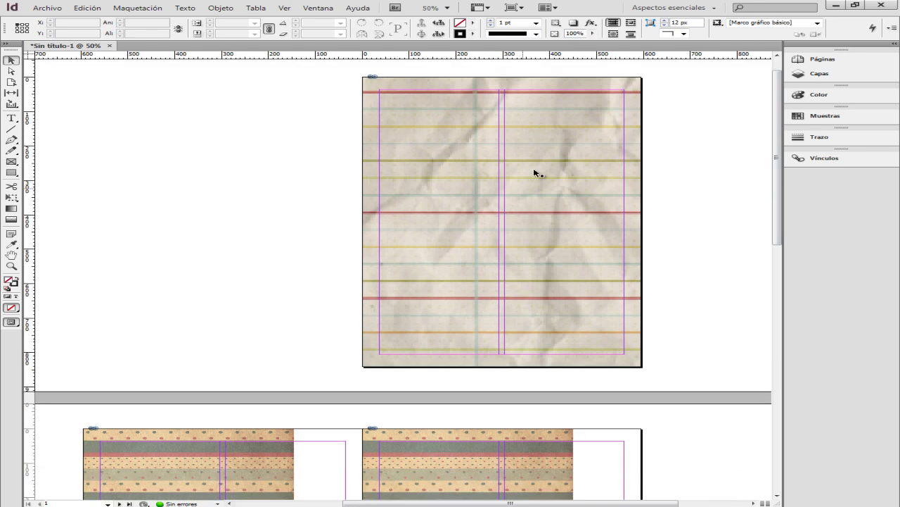
Fit the placed images to their frames on the first page and on both pages of the second spread.
left_click(557, 191)
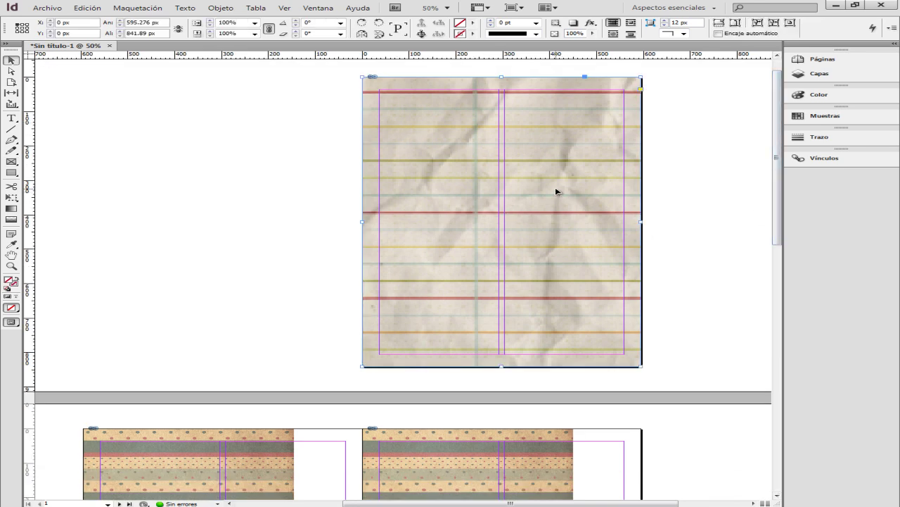
key("ctrl+alt+e")
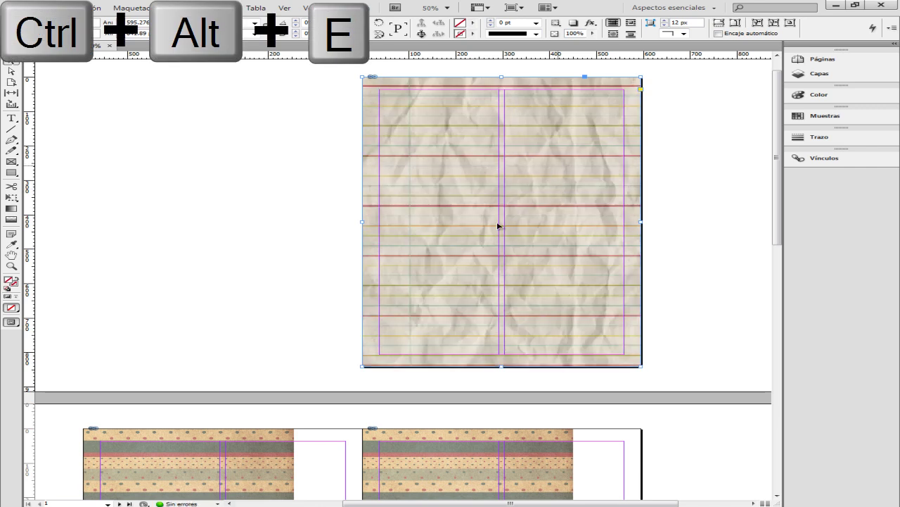
scroll(565, 161, "down", 6)
left_click(259, 190)
key("ctrl+alt+e")
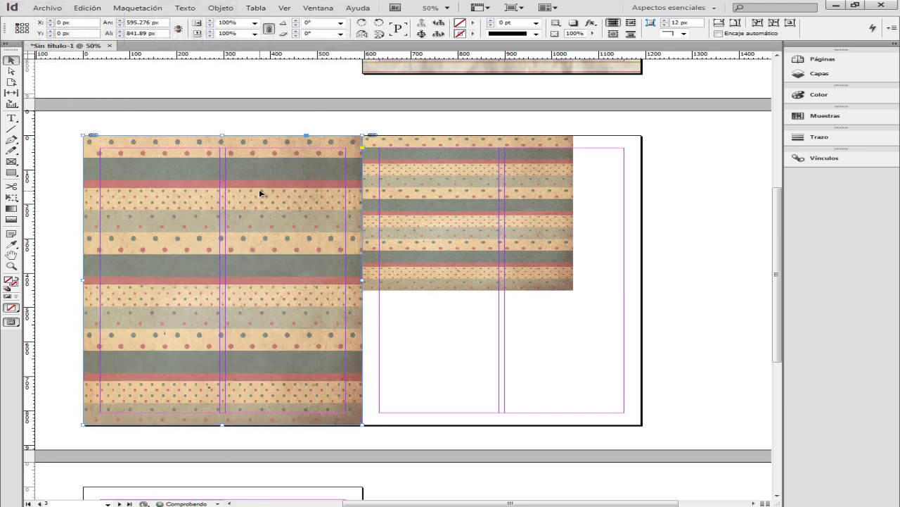
left_click(507, 212)
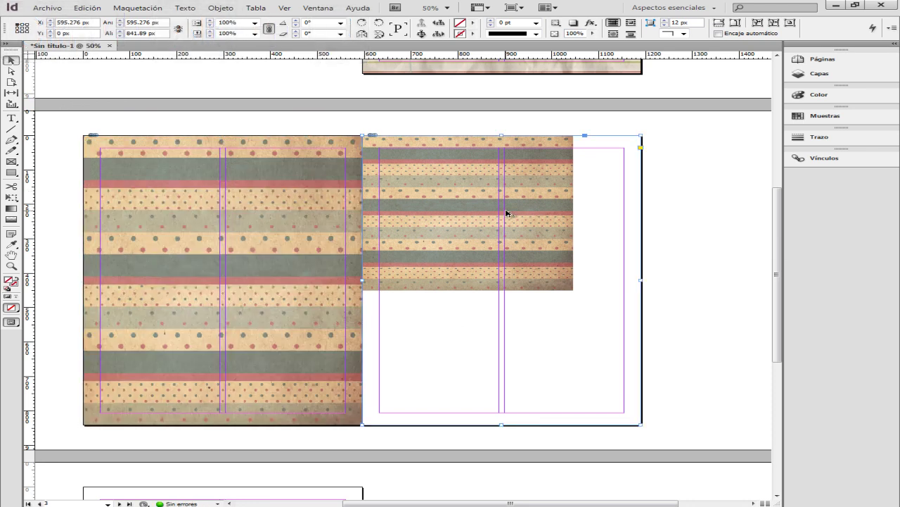
key("ctrl+alt+e")
scroll(506, 213, "up", 5)
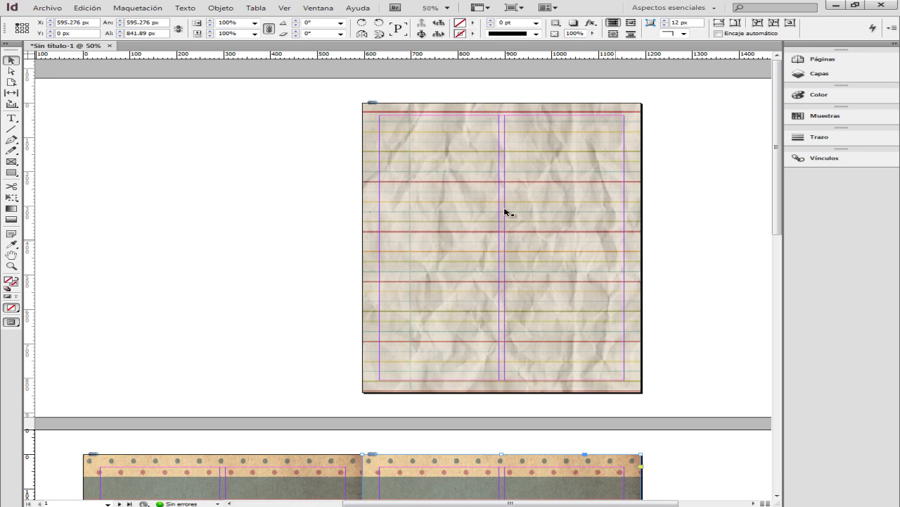
left_click(676, 268)
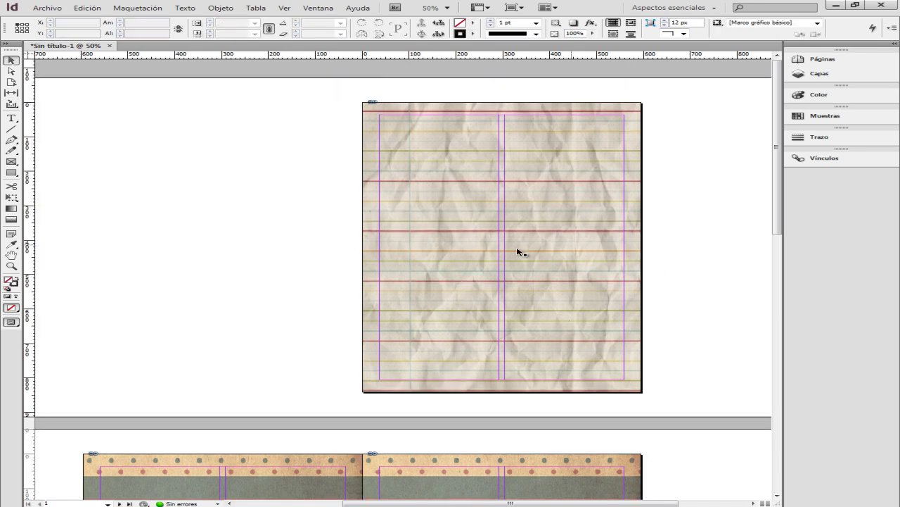
Try to place the image awa over the first page's paper background, and undo the placement.
key("alt+Tab")
left_click_drag(470, 238, 398, 273)
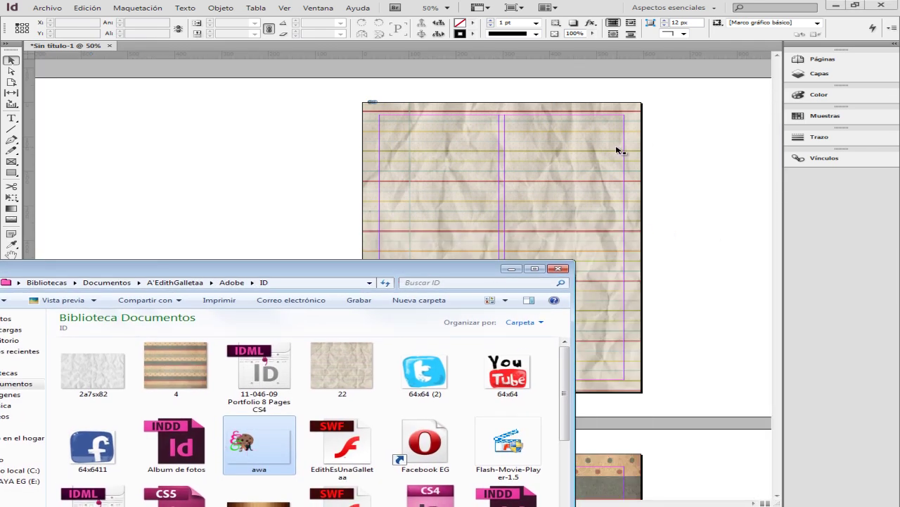
left_click_drag(285, 448, 483, 203)
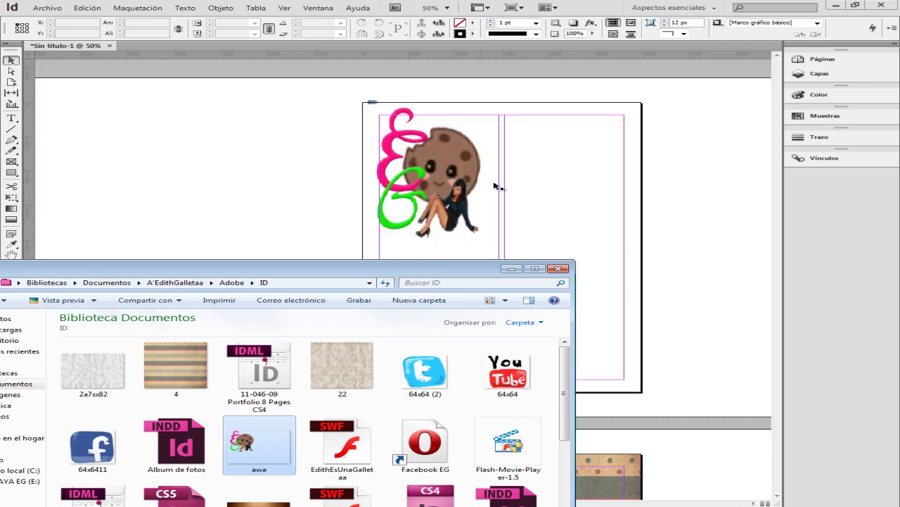
left_click(688, 184)
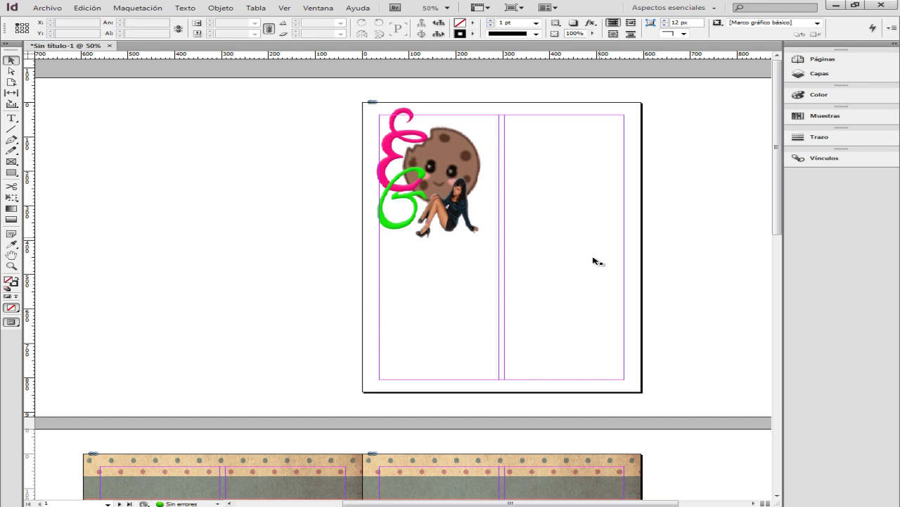
key("ctrl+z")
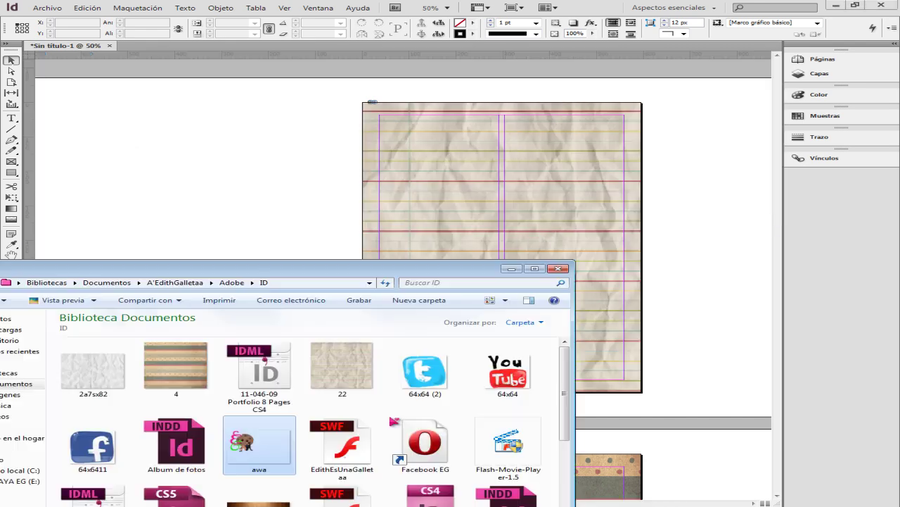
Place the image awa beside the first page, move it onto the page's paper background and enlarge it with its frame.
left_click_drag(777, 249, 728, 222)
left_click_drag(754, 259, 413, 197)
left_click_drag(624, 278, 706, 355)
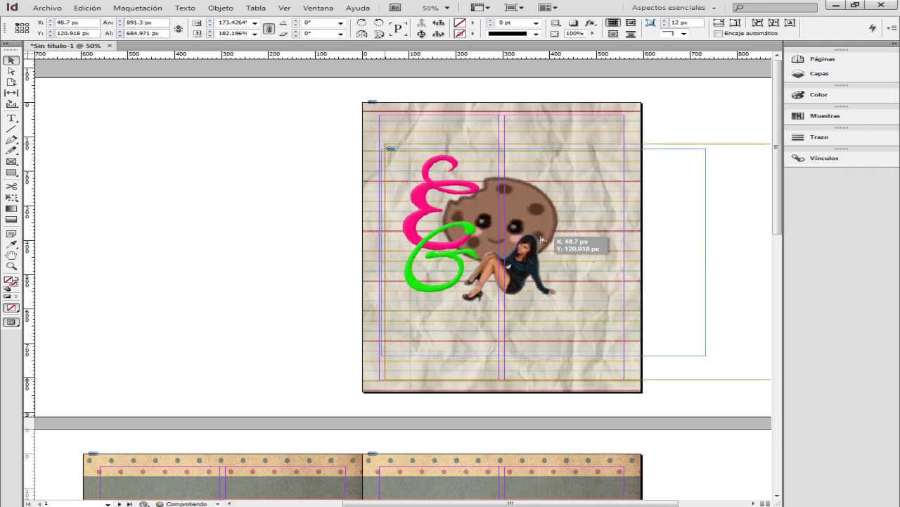
left_click(251, 305)
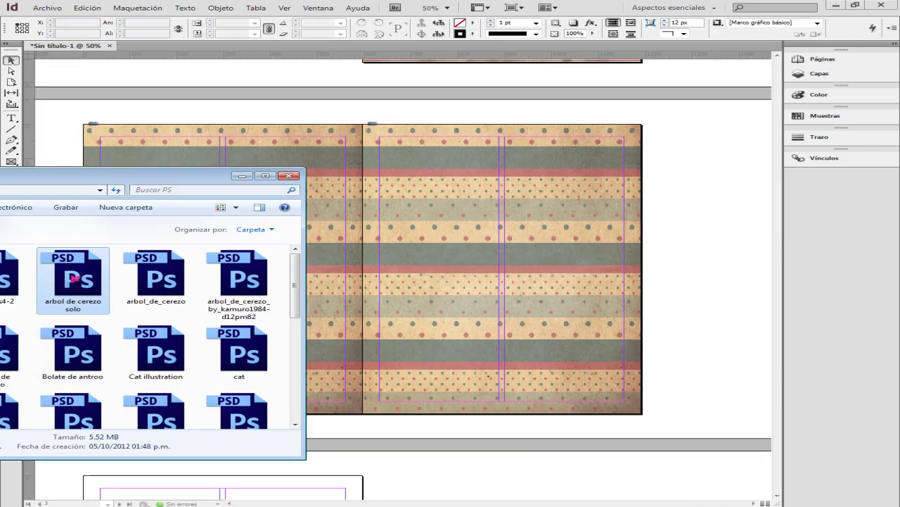
Place the PSD image arbol de cerezo solo and position it over the first page of the second spread.
left_click_drag(648, 240, 694, 187)
left_click(694, 187)
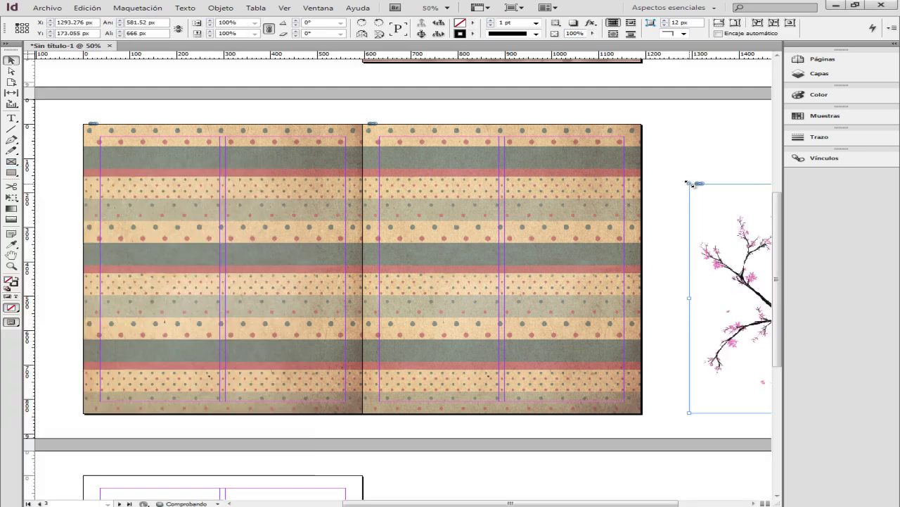
left_click_drag(738, 251, 157, 232)
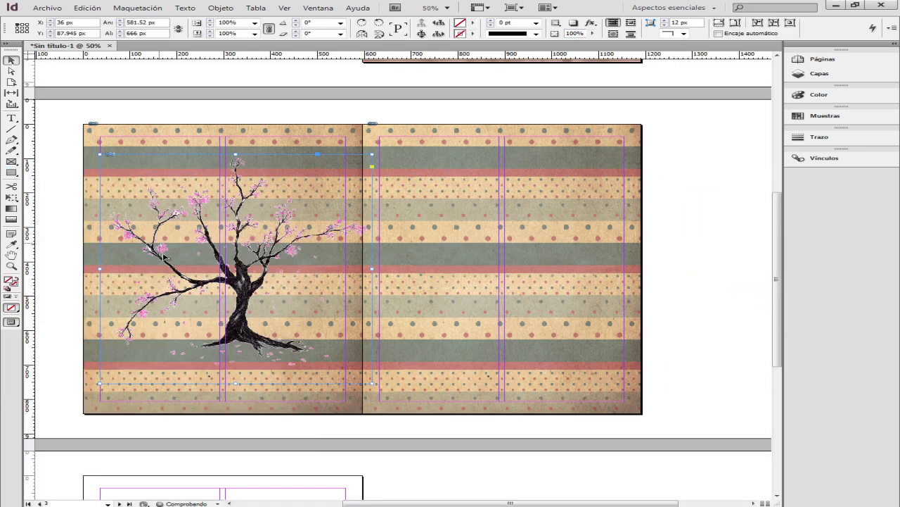
mouse_move(217, 286)
left_mouse_down()
mouse_move(192, 286)
mouse_move(212, 287)
left_mouse_up()
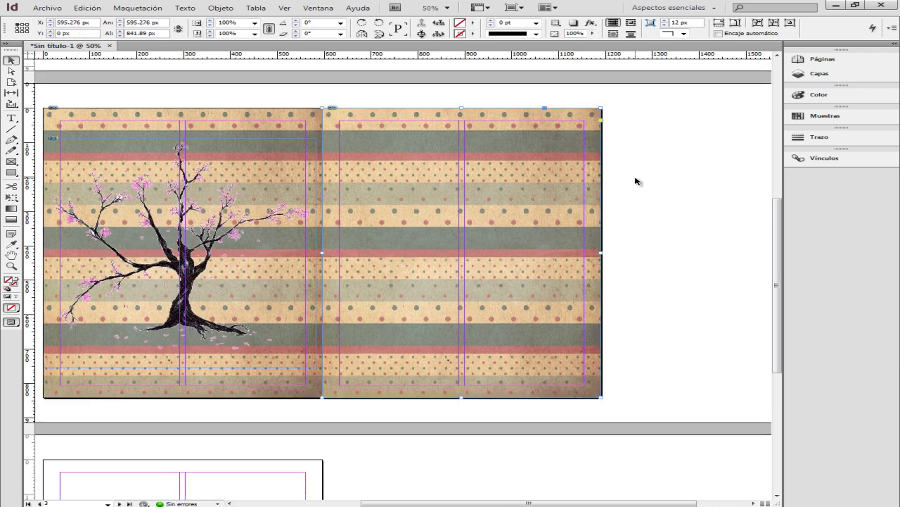
Create a text frame at the top of the second spread's second page containing the title "Arbol de cerezo".
left_click(636, 181)
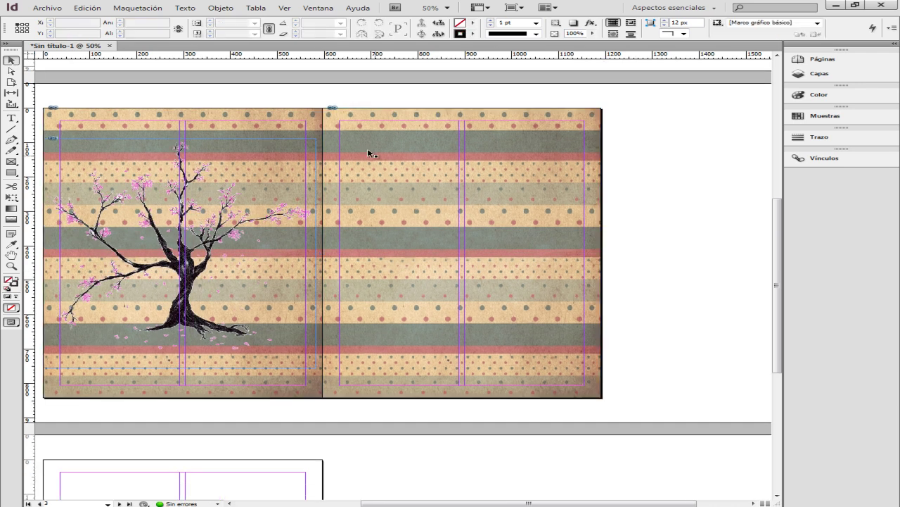
left_click(11, 119)
left_click_drag(337, 131, 593, 271)
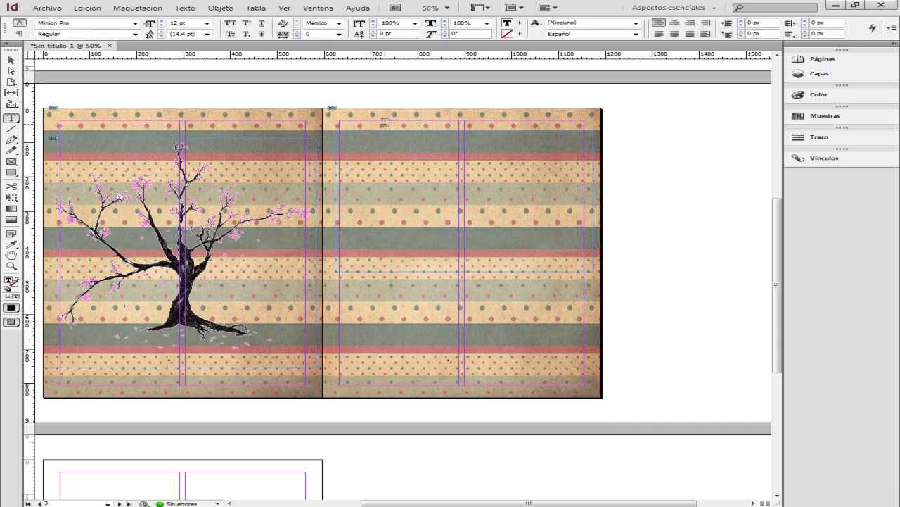
type("Ar")
type("bol de cerezo")
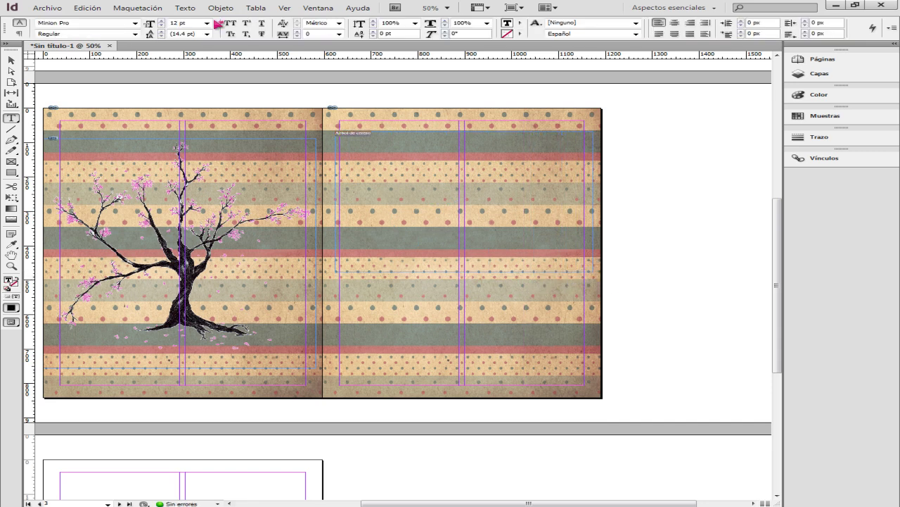
Set the title "Arbol de cerezo" to 72 pt in the Cookie font.
left_click(207, 23)
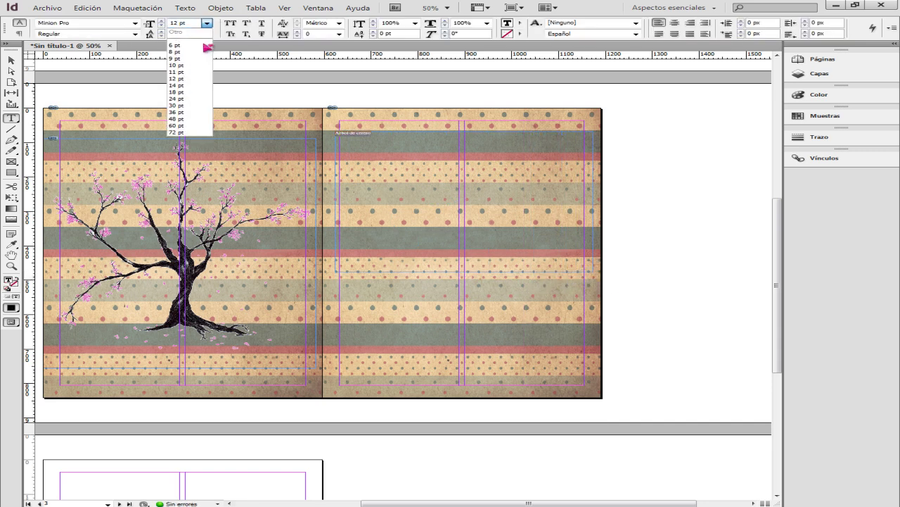
left_click(203, 131)
left_click(135, 23)
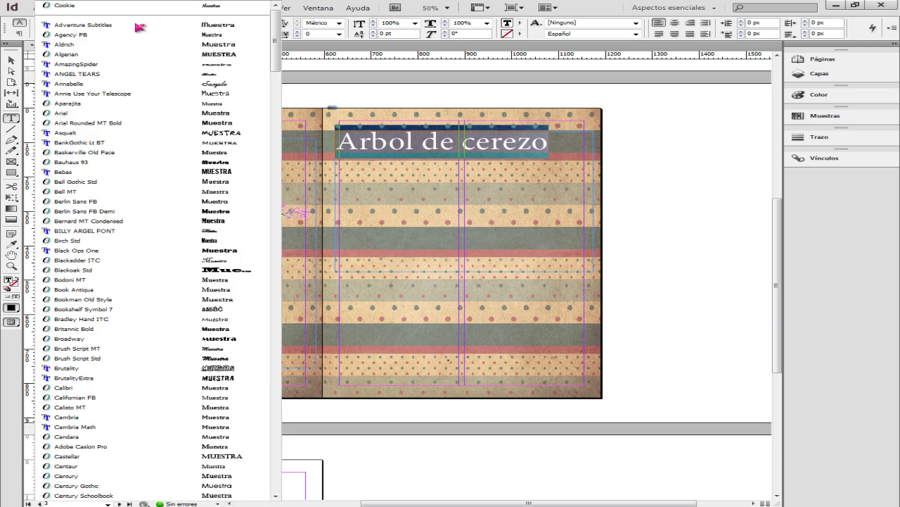
left_click(97, 9)
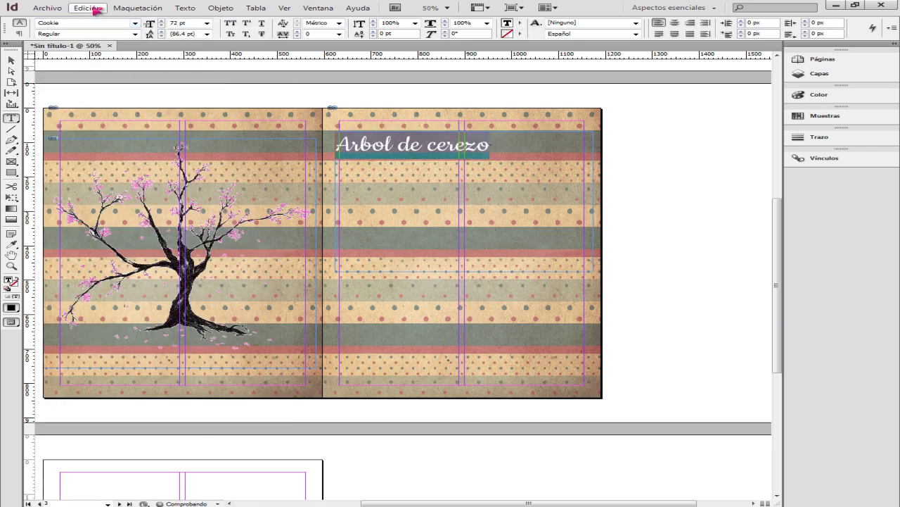
Set the title's text colour to [Papel] and shift its frame so the title sits centrally across the page.
left_click(519, 25)
left_click(552, 97)
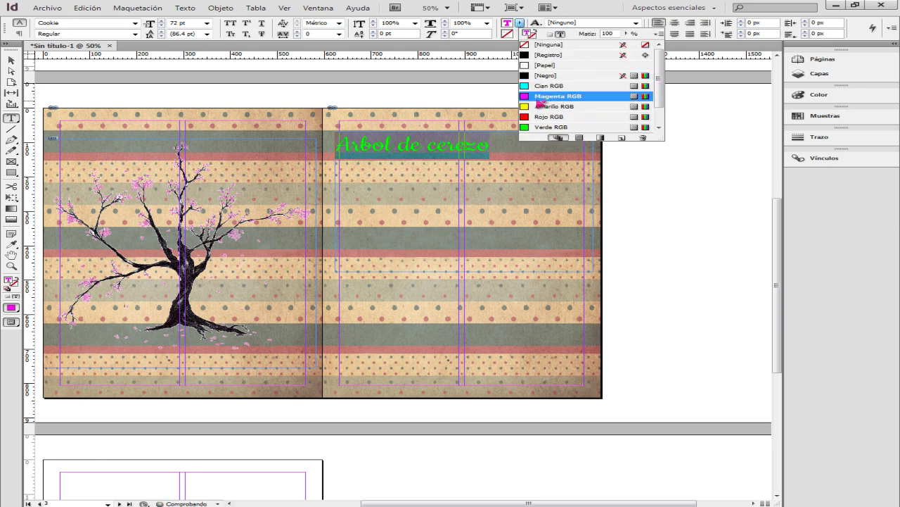
left_click(546, 65)
key("Escape")
left_click_drag(404, 145, 428, 143)
left_click(529, 180)
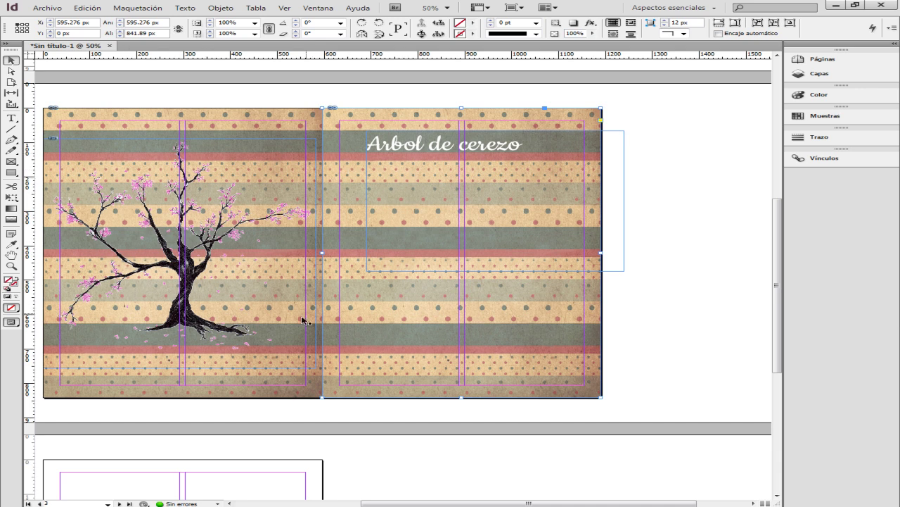
Draw a text frame about 523 by 623 px below the title, within the page margins, and fill it with placeholder text.
left_click(12, 119)
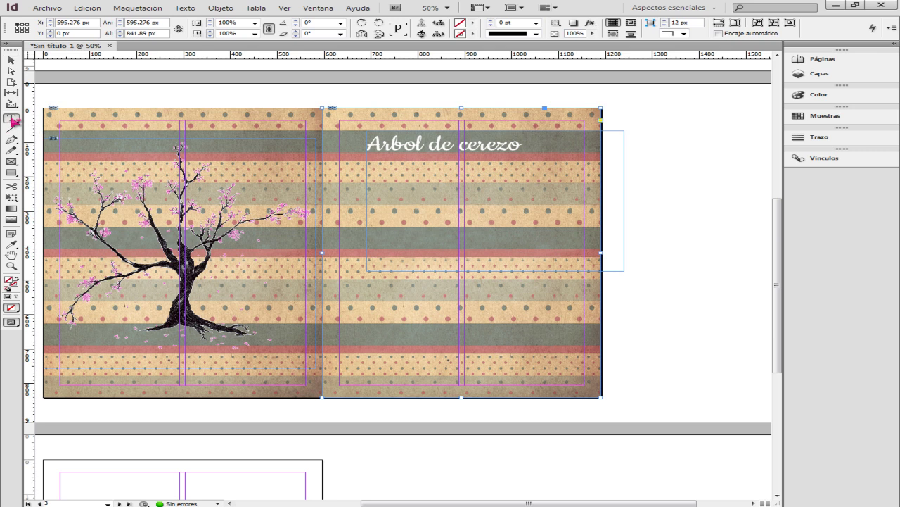
left_click_drag(340, 171, 580, 384)
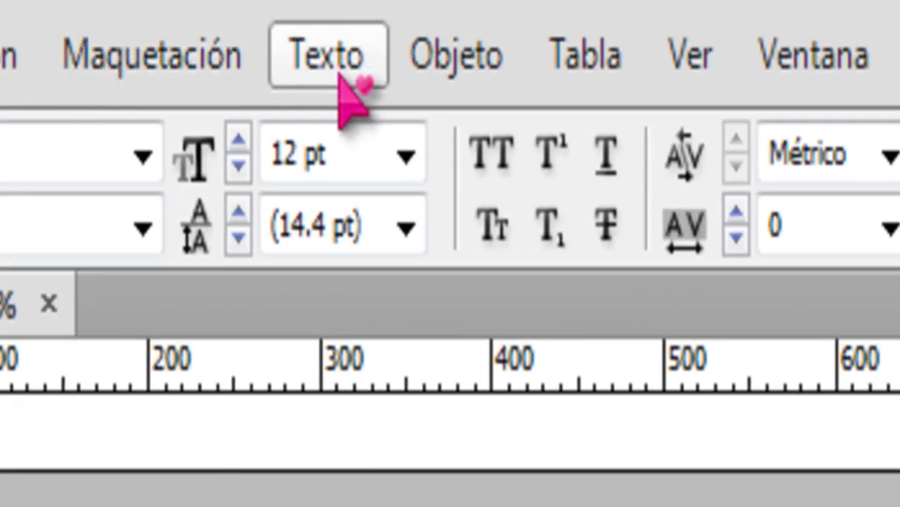
left_click(339, 70)
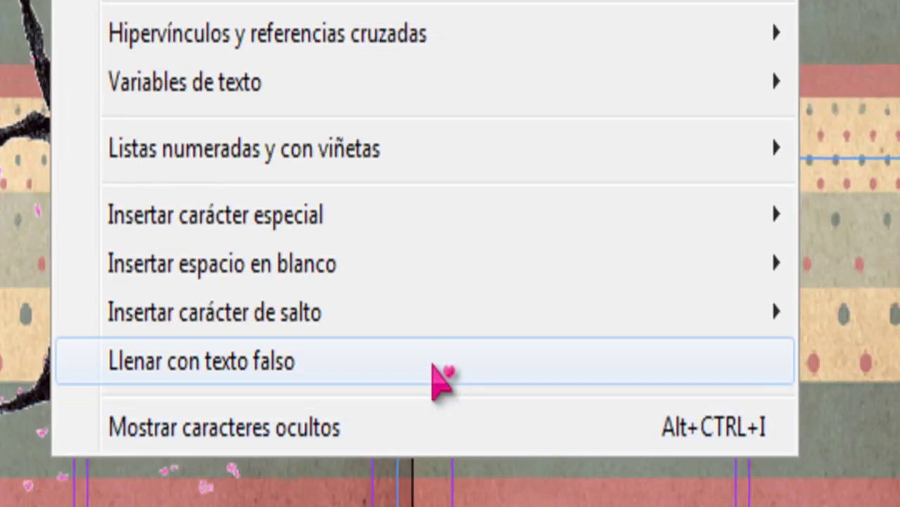
left_click(433, 365)
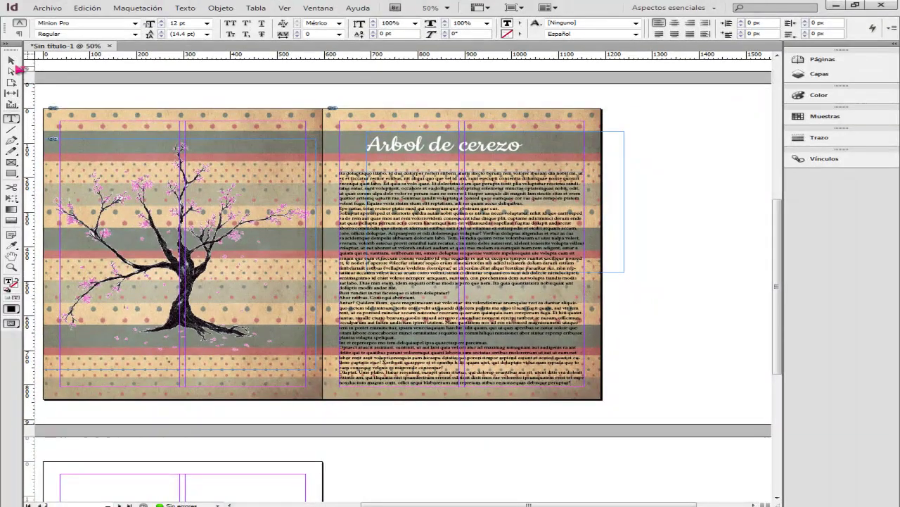
left_click(11, 60)
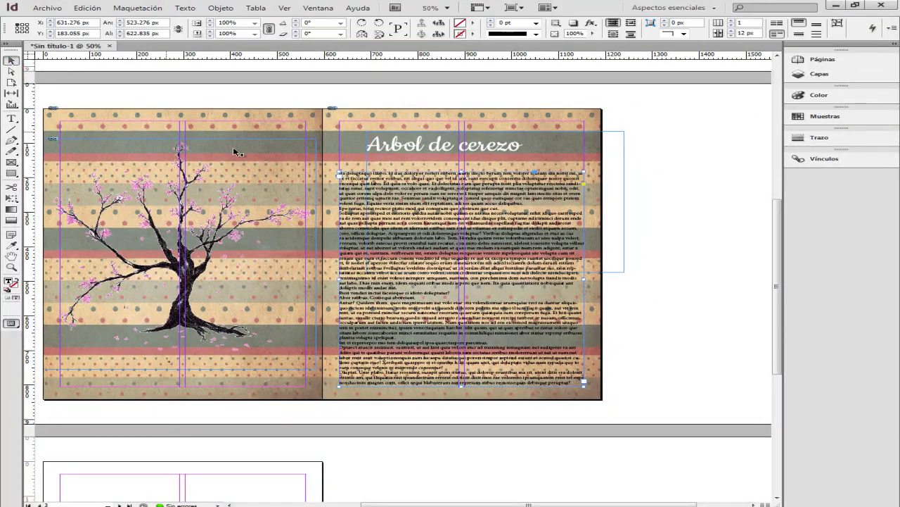
left_click(332, 144)
Draw a full-page rectangle frame on the document's last page, about 595 by 842 px.
scroll(653, 446, "up", 2)
scroll(653, 446, "down", 5)
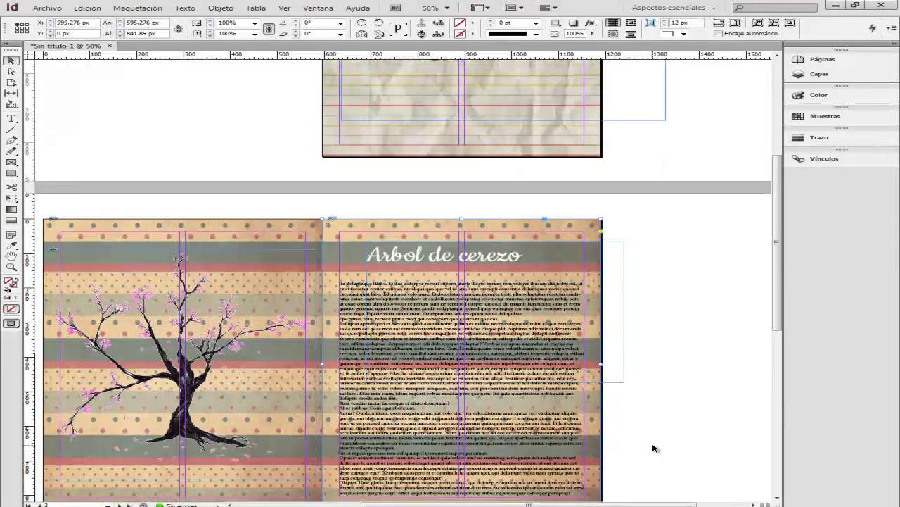
scroll(595, 247, "left", 3)
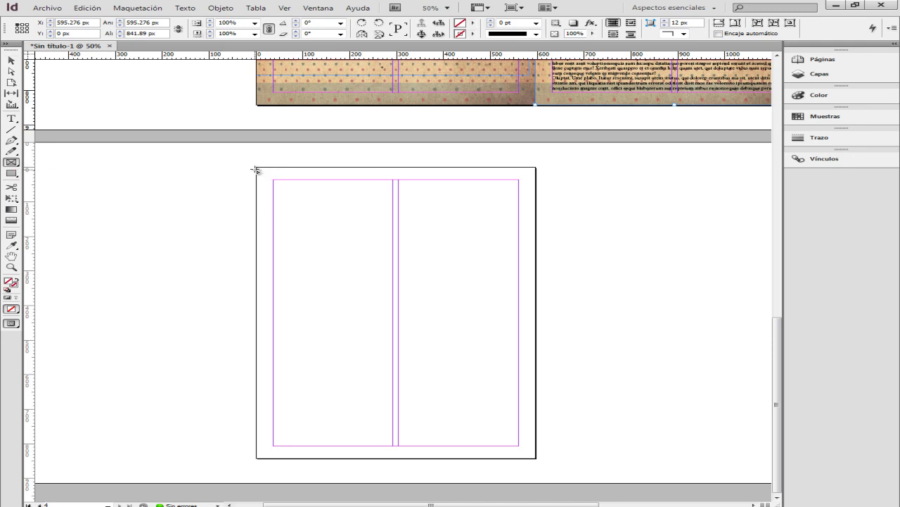
left_click_drag(256, 167, 536, 458)
Place the image 22 in the last page's frame and fit the image to the frame.
key("ctrl+d")
left_click_drag(725, 71, 721, 71)
left_click_drag(513, 71, 589, 69)
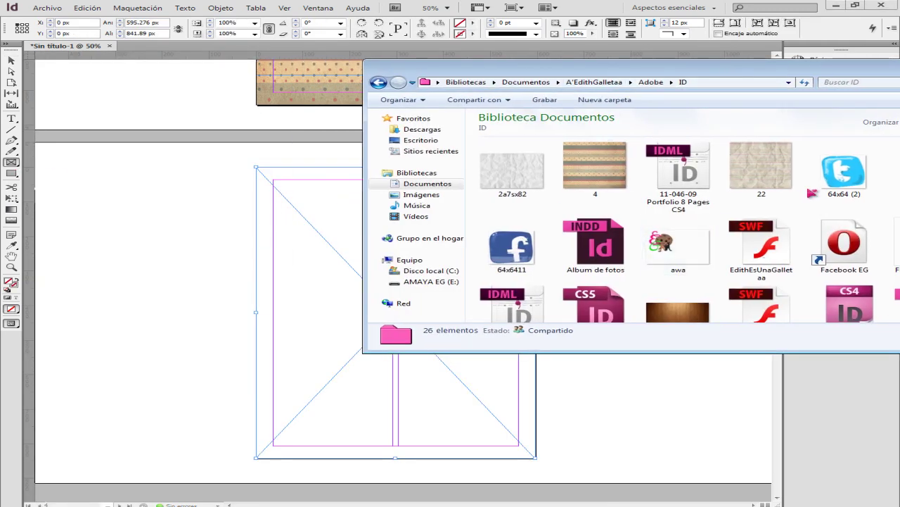
left_click_drag(780, 161, 337, 283)
left_click(12, 62)
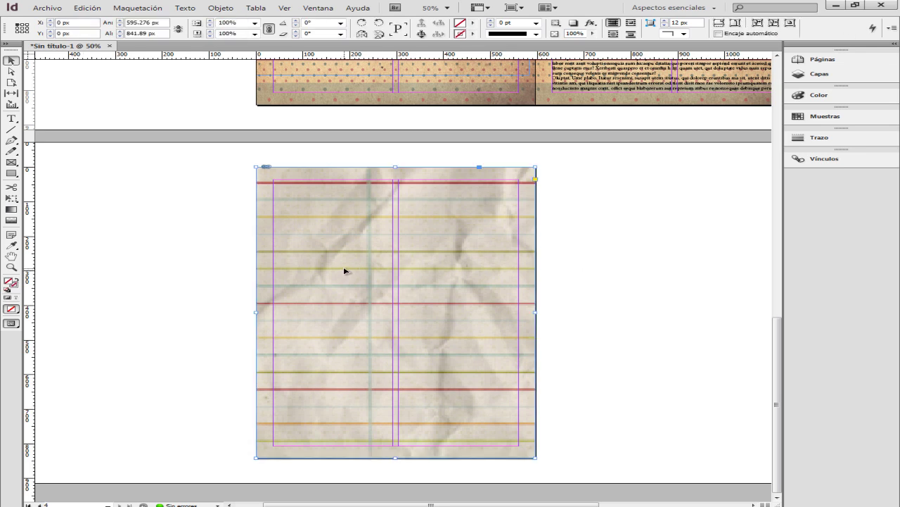
key("ctrl+alt+e")
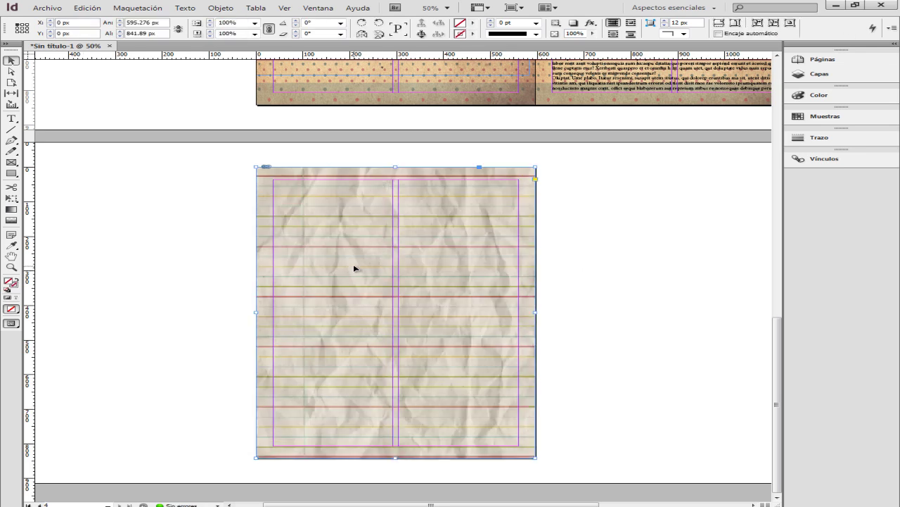
Start exporting the document in Flash Player (SWF) format under the name Sin título-1.
scroll(573, 292, "up", 3)
scroll(574, 292, "up", 3)
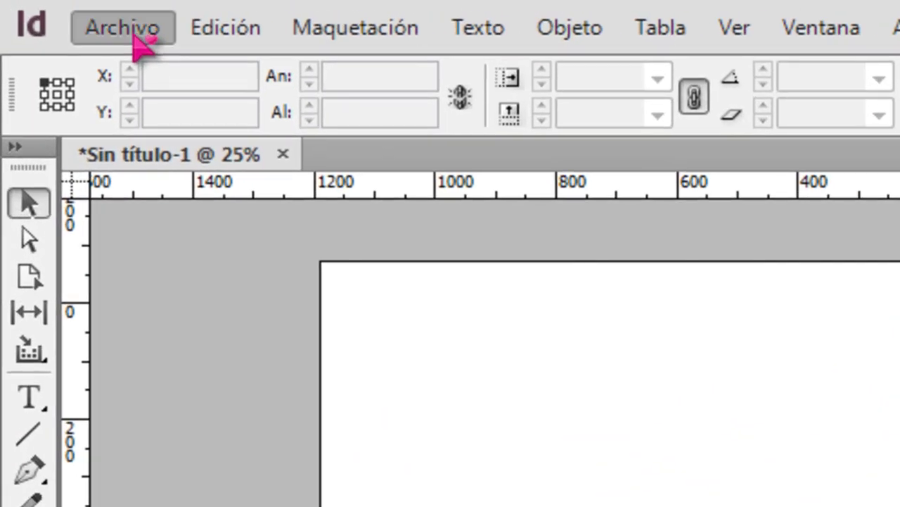
left_click(49, 8)
left_click(285, 380)
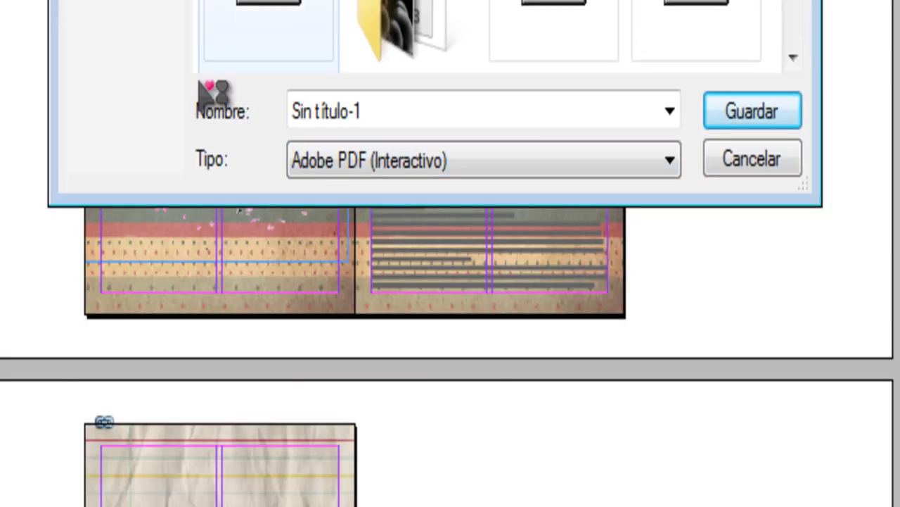
left_click(417, 164)
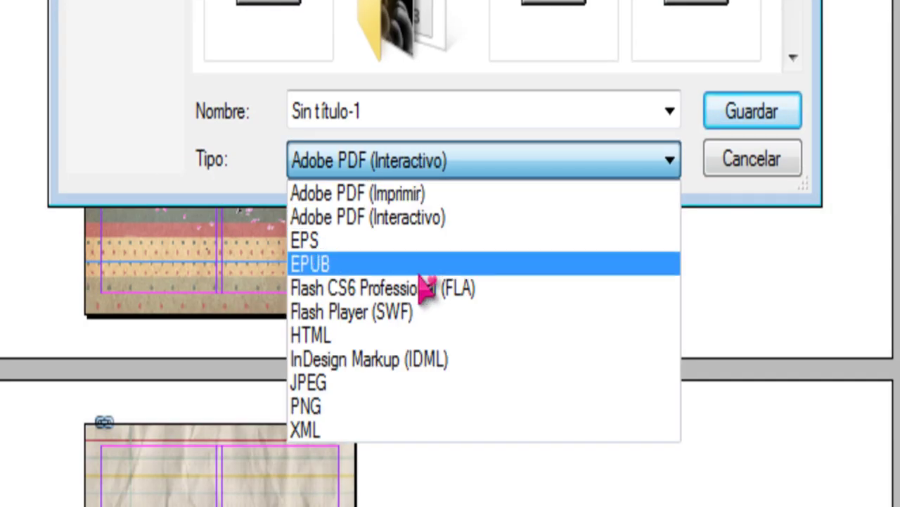
left_click(403, 315)
left_click(769, 121)
Enter the page range 1-4, turn off HTML file generation, and run the SWF export.
left_click(670, 103)
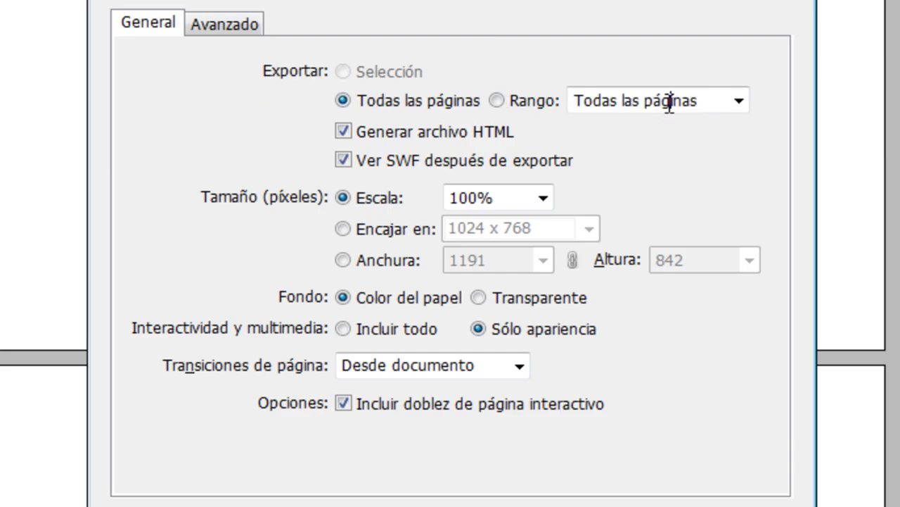
left_click_drag(712, 101, 497, 103)
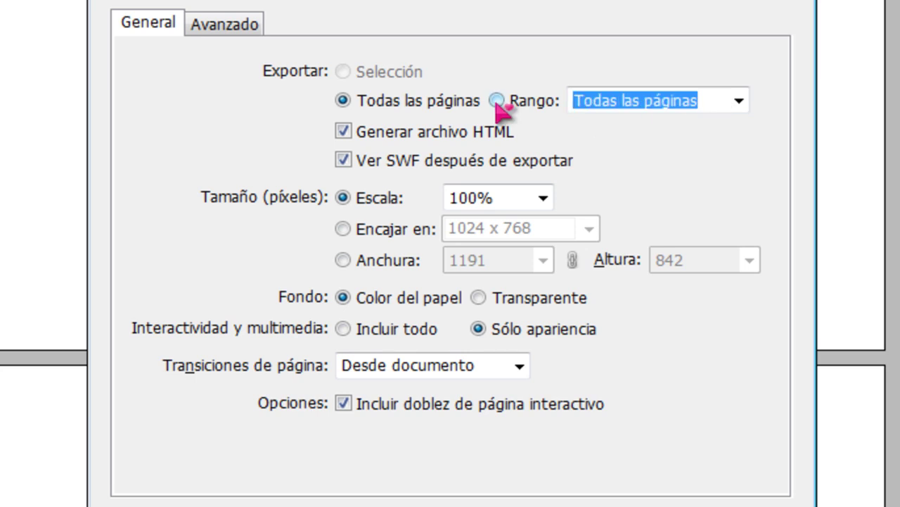
type("1-4")
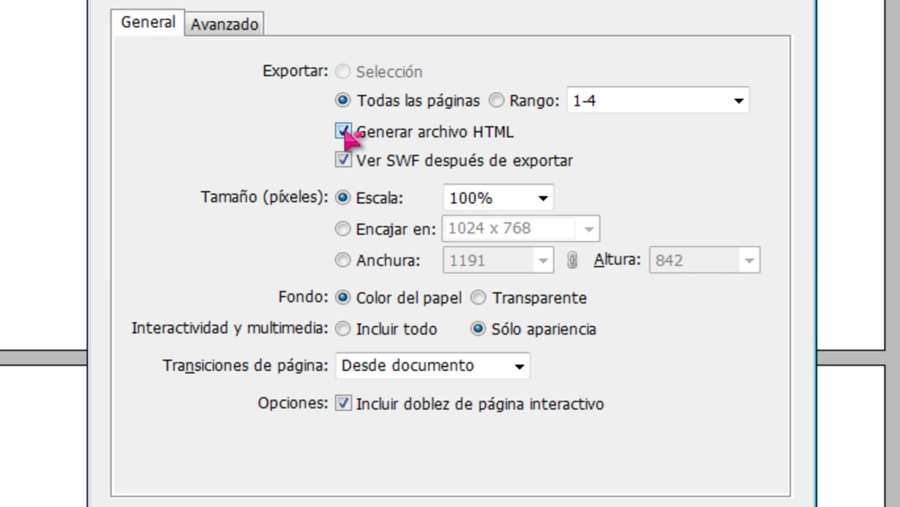
left_click(343, 132)
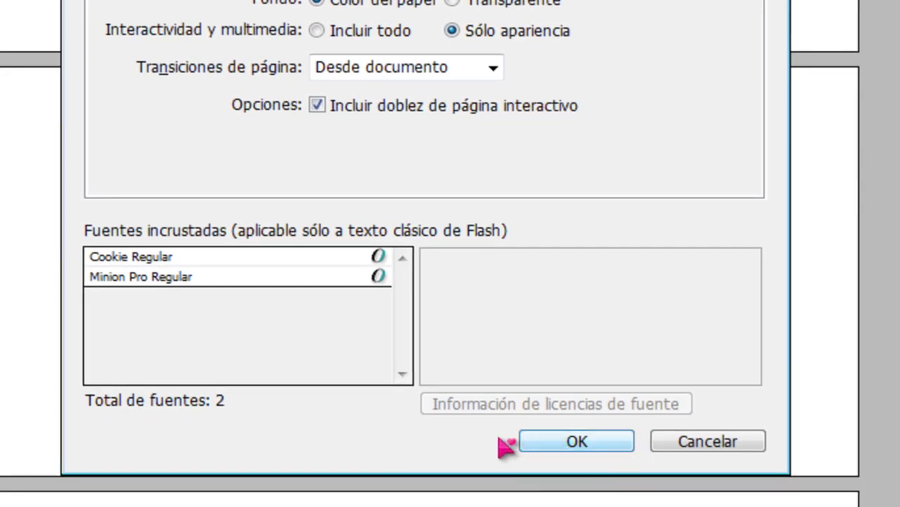
left_click(577, 442)
Open the exported Sin título-1 SWF in Adobe Flash Player and turn the first page to the cherry tree spread.
left_click(79, 208)
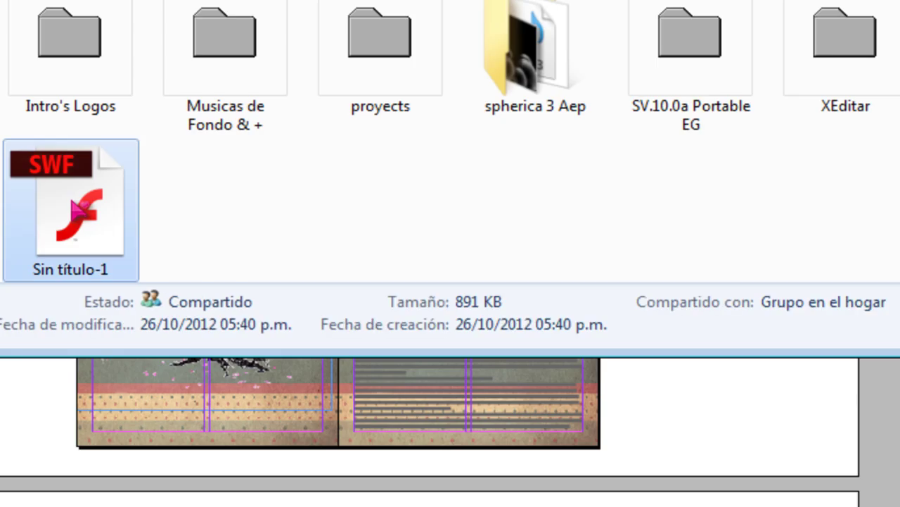
double_click(79, 208)
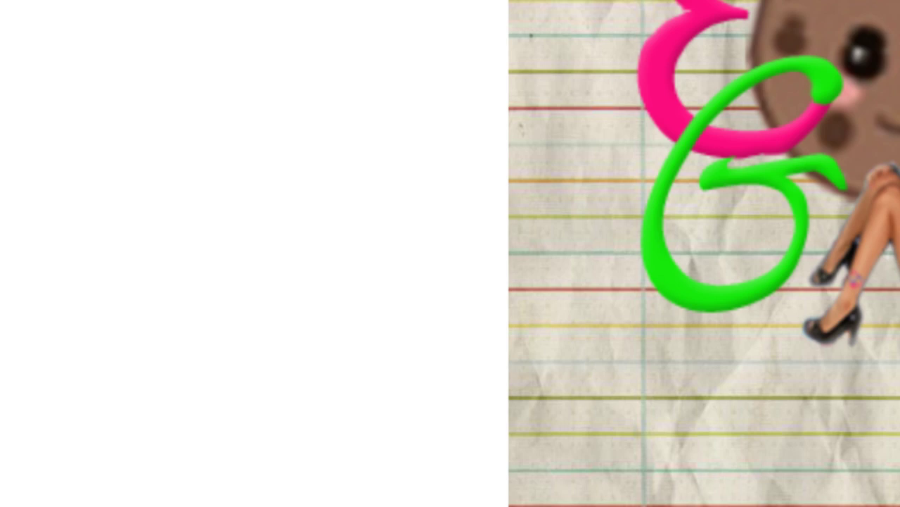
left_click_drag(895, 36, 412, 80)
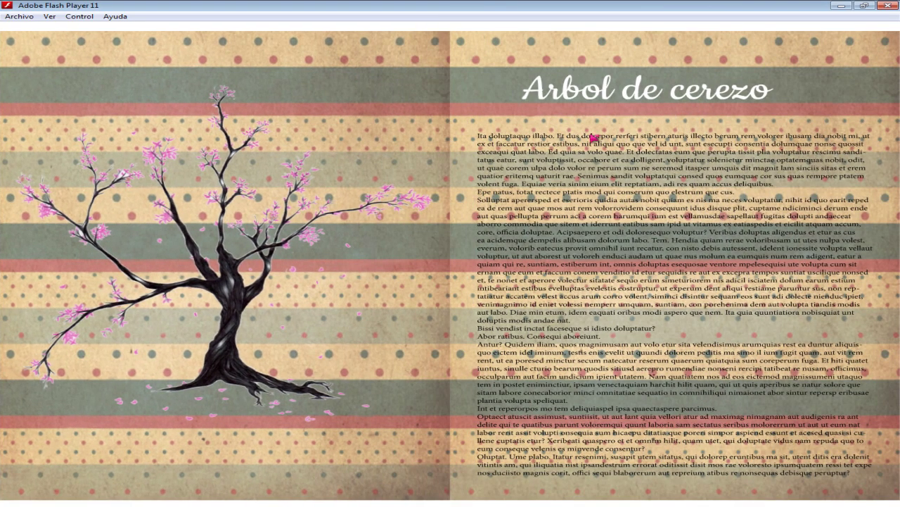